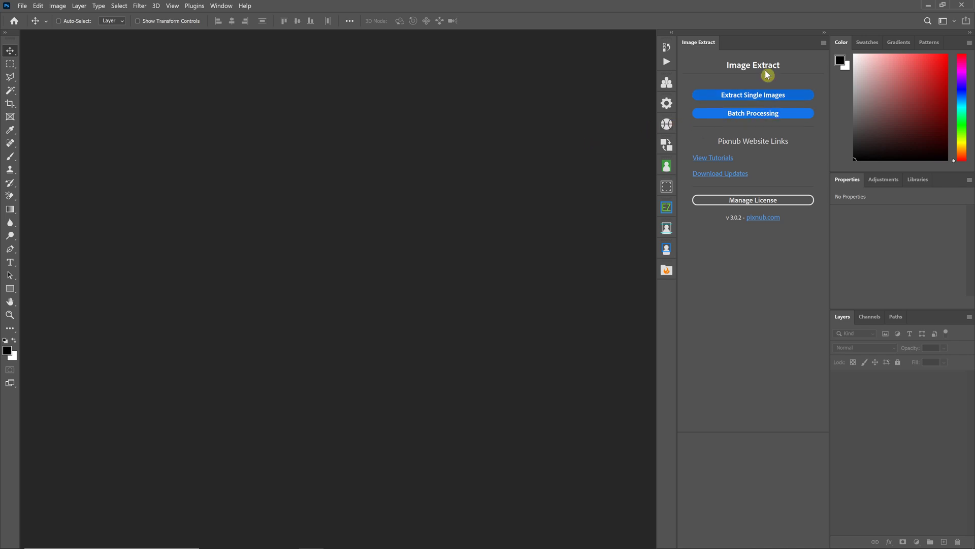
Step: Open the Image Extract Batch Processing page, showing Extract + Edit mode with TIF output
{"action": "left_click", "coordinate": [785, 116]}
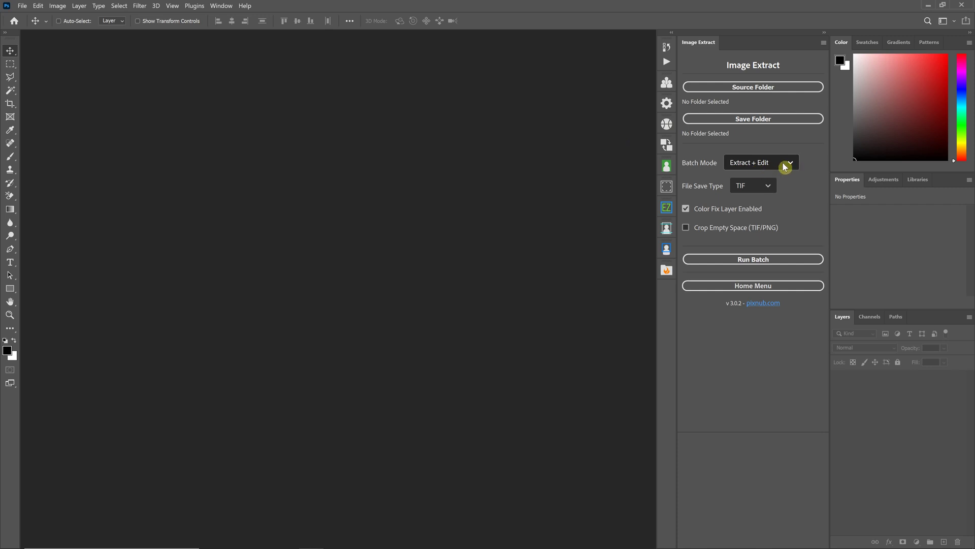
Step: Switch Batch Mode to Extract Auto, then change it to Edit PSD Files
{"action": "left_click", "coordinate": [758, 164]}
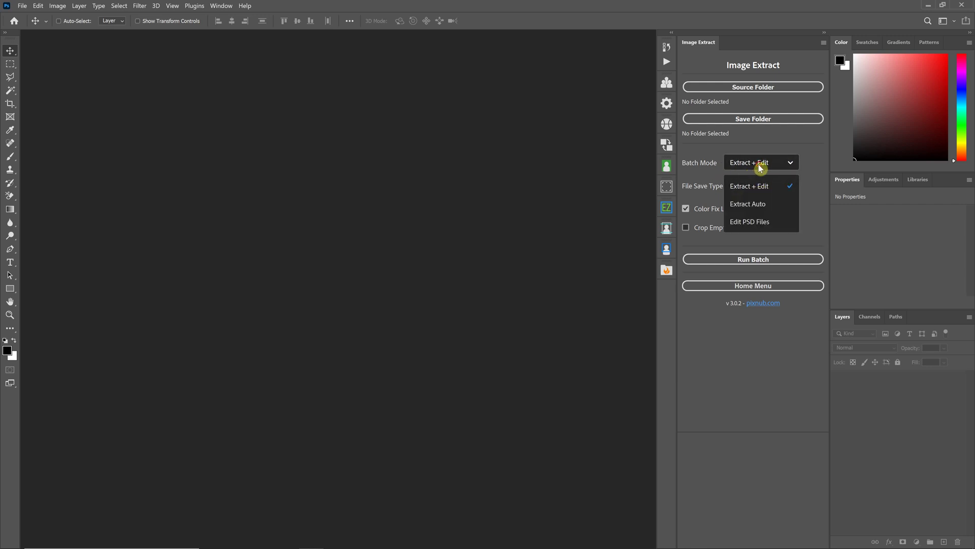
{"action": "left_click", "coordinate": [754, 206]}
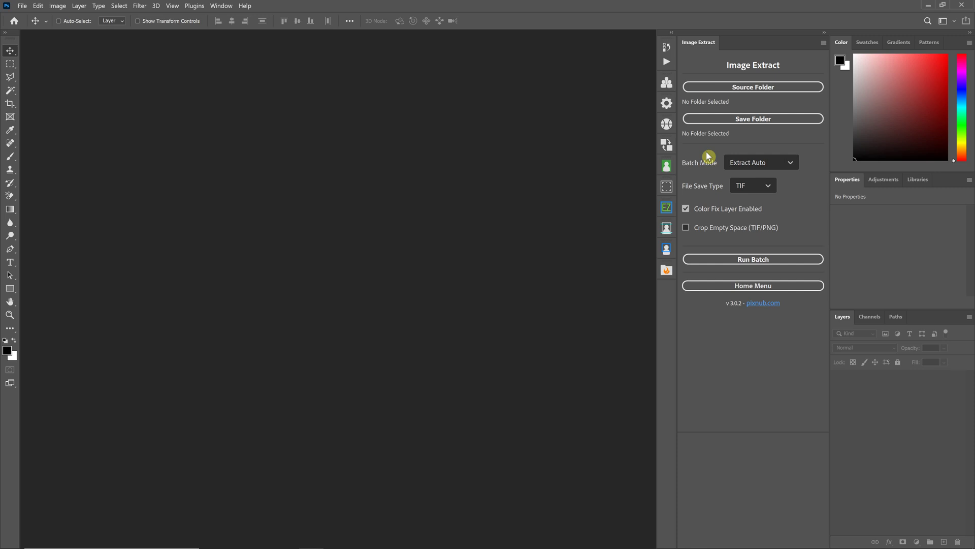
{"action": "left_click", "coordinate": [777, 164]}
{"action": "left_click", "coordinate": [756, 221]}
{"action": "left_click", "coordinate": [770, 162]}
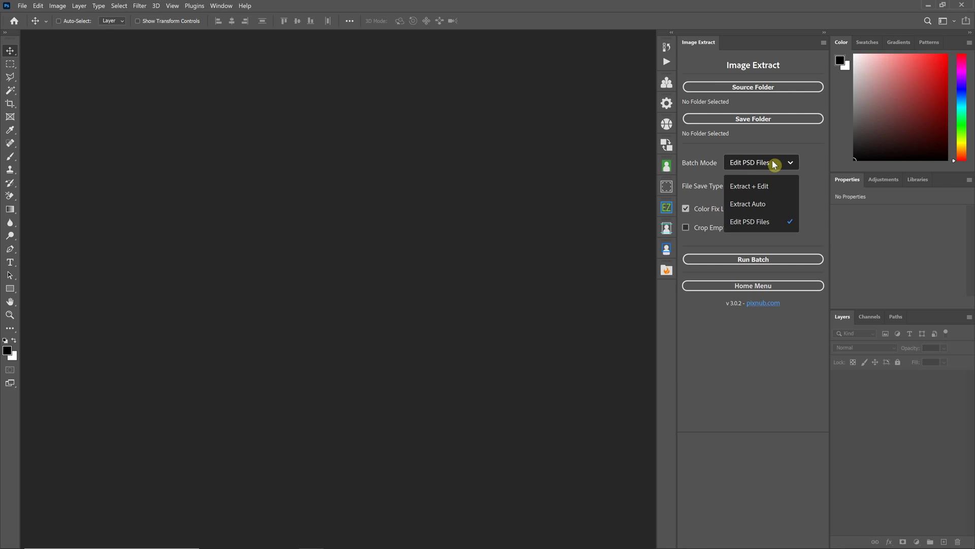
{"action": "left_click", "coordinate": [759, 204]}
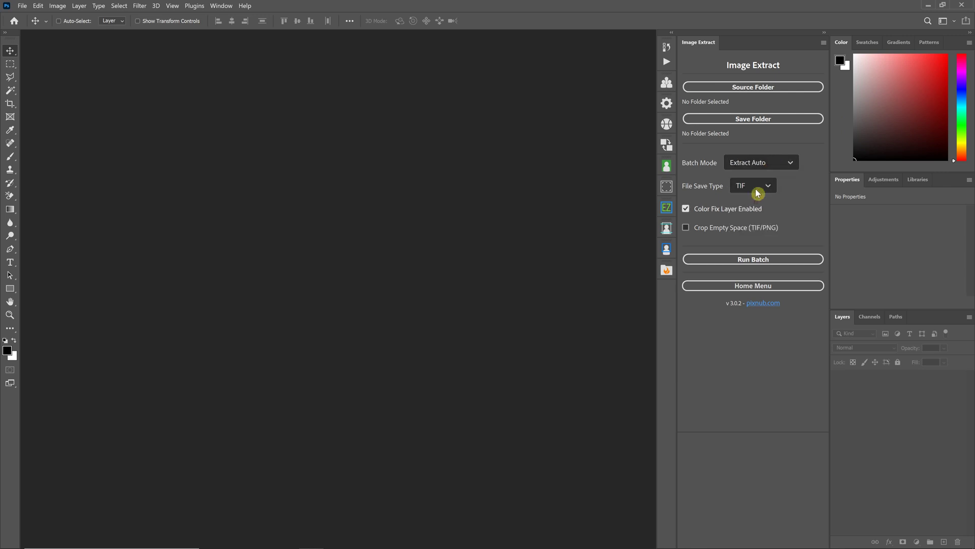
{"action": "left_click", "coordinate": [765, 187]}
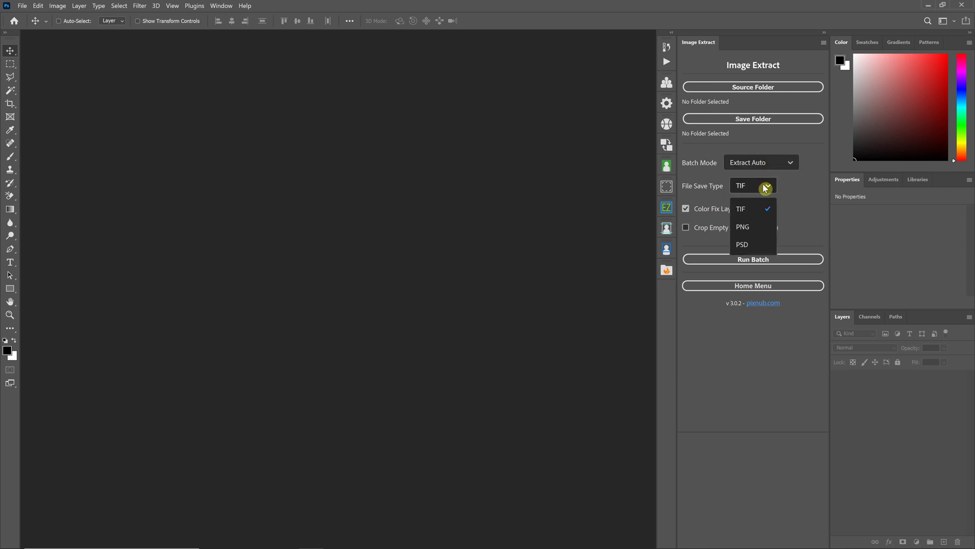
{"action": "left_click", "coordinate": [744, 248]}
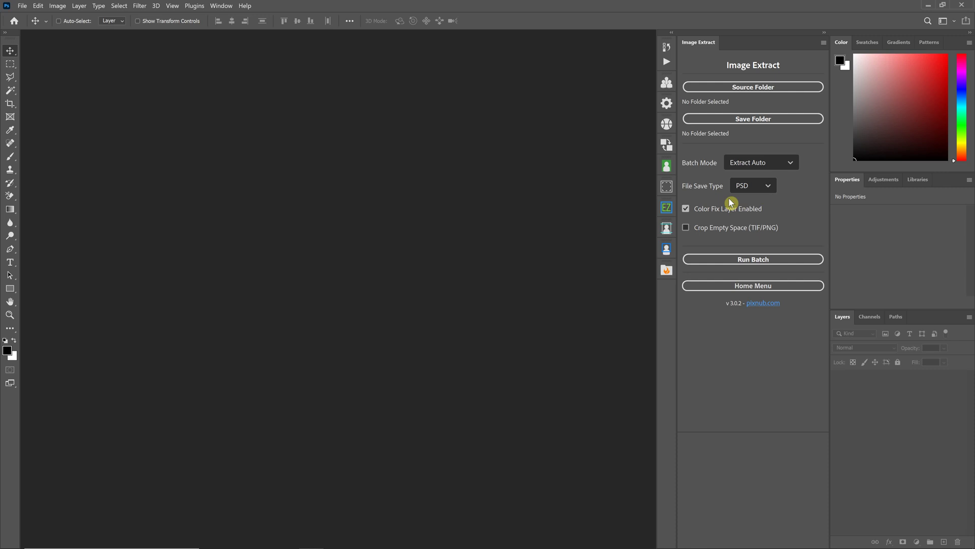
{"action": "left_click", "coordinate": [760, 162]}
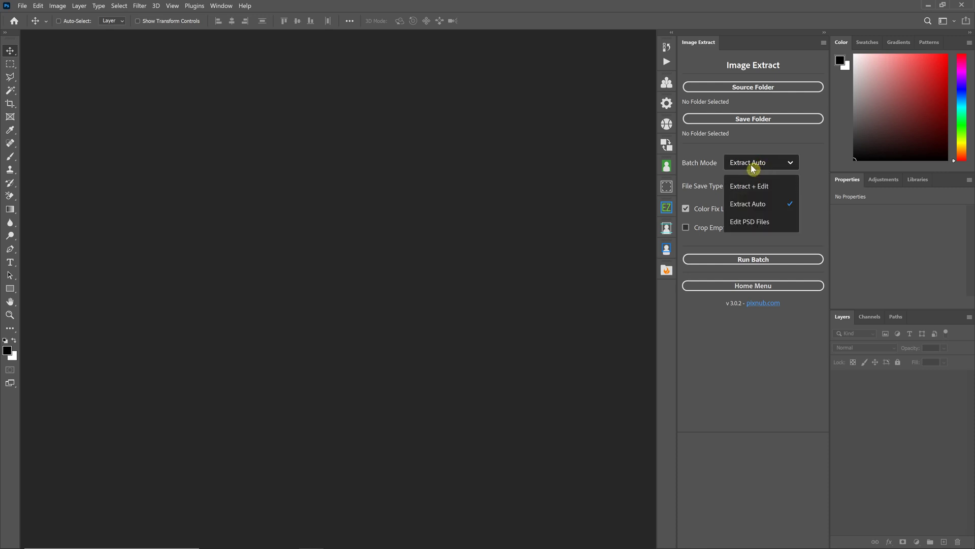
{"action": "left_click", "coordinate": [770, 222]}
{"action": "left_click", "coordinate": [766, 186]}
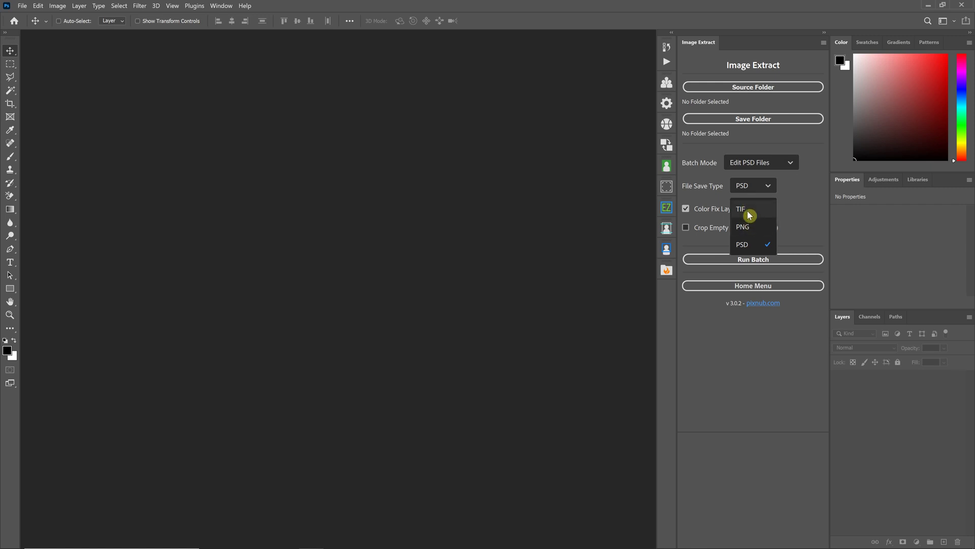
{"action": "left_click", "coordinate": [750, 215]}
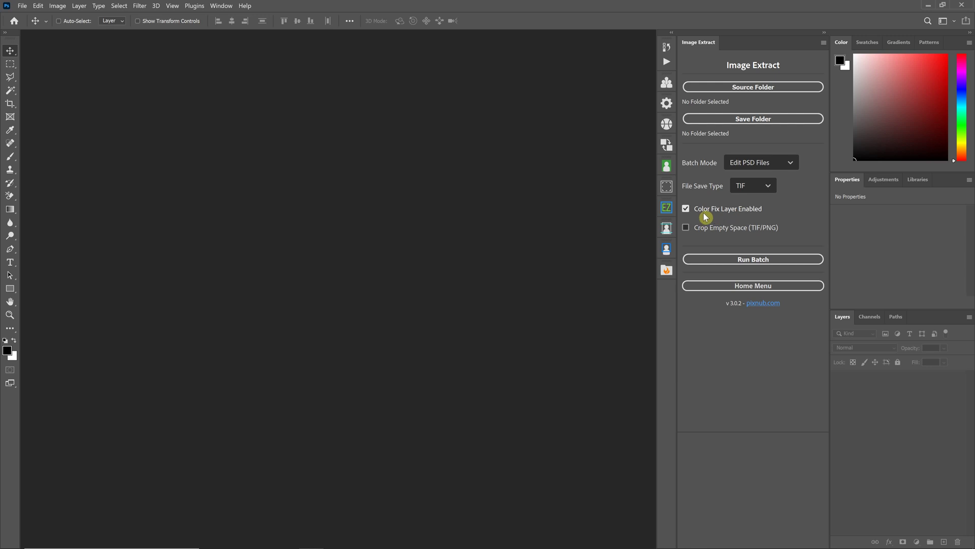
{"action": "left_click", "coordinate": [765, 163]}
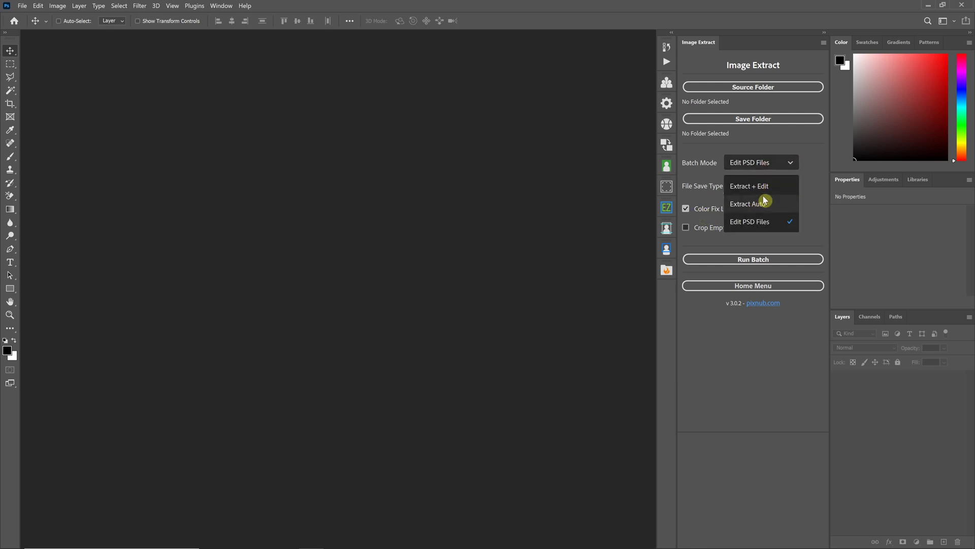
{"action": "left_click", "coordinate": [716, 210]}
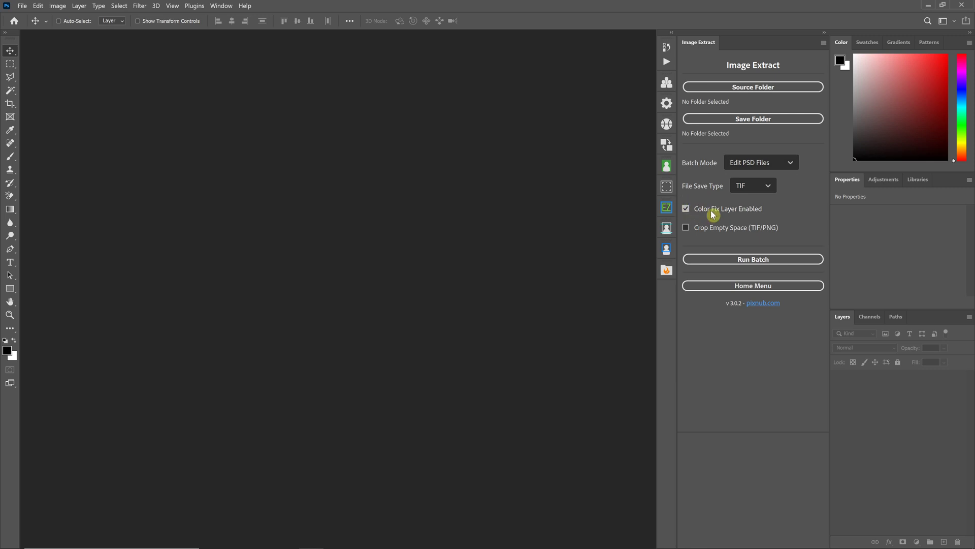
{"action": "left_click", "coordinate": [686, 209]}
{"action": "left_click", "coordinate": [686, 212]}
{"action": "left_click", "coordinate": [695, 210]}
Step: Set Batch Mode to Extract + Edit and keep TIF as the save type
{"action": "left_click", "coordinate": [775, 163]}
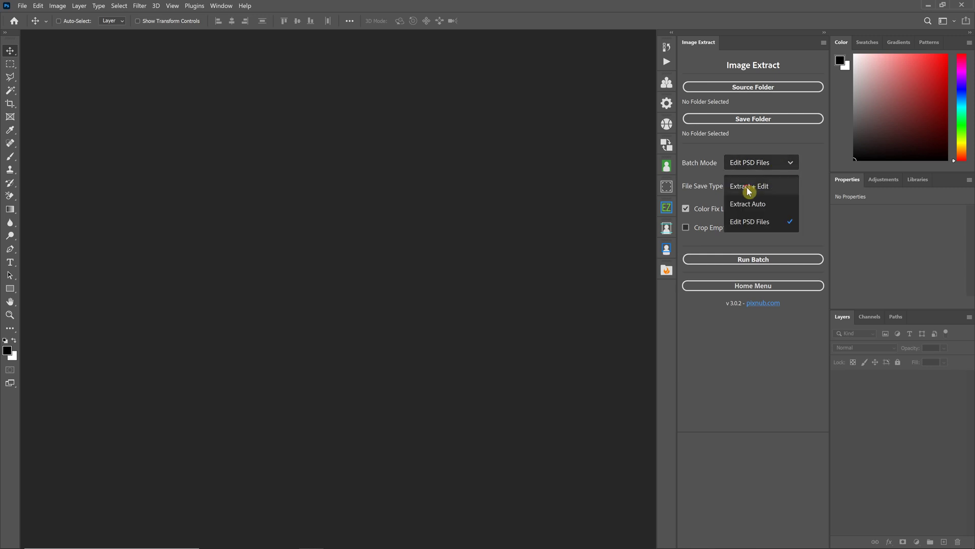
{"action": "left_click", "coordinate": [749, 187]}
{"action": "left_click", "coordinate": [760, 187]}
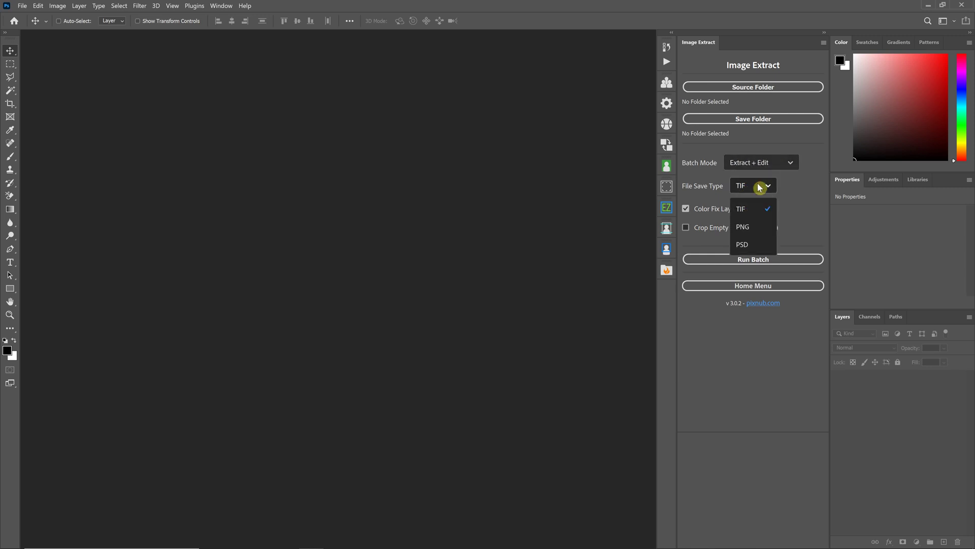
{"action": "left_click", "coordinate": [761, 187]}
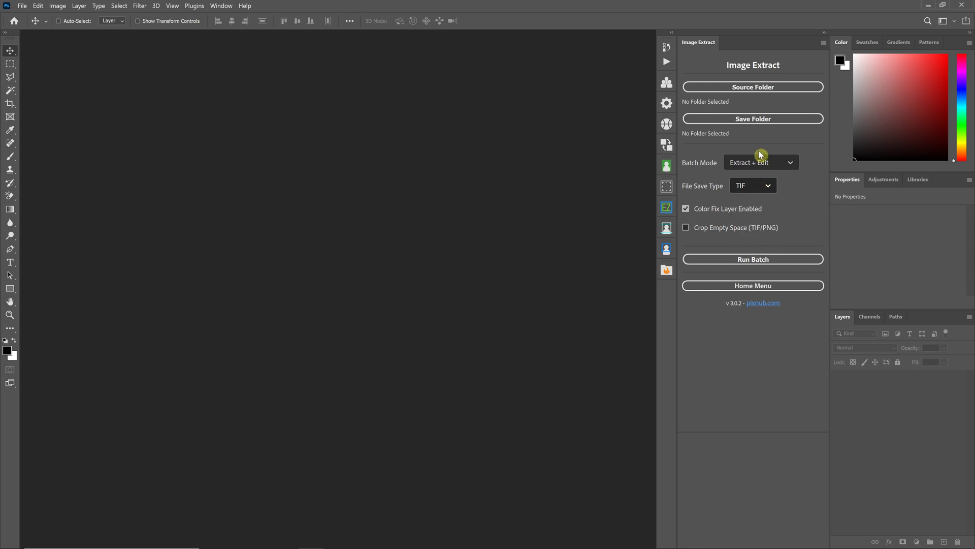
Step: Set the source folder to Desktop\Image Extract Tutorials\batch
{"action": "left_click", "coordinate": [758, 87]}
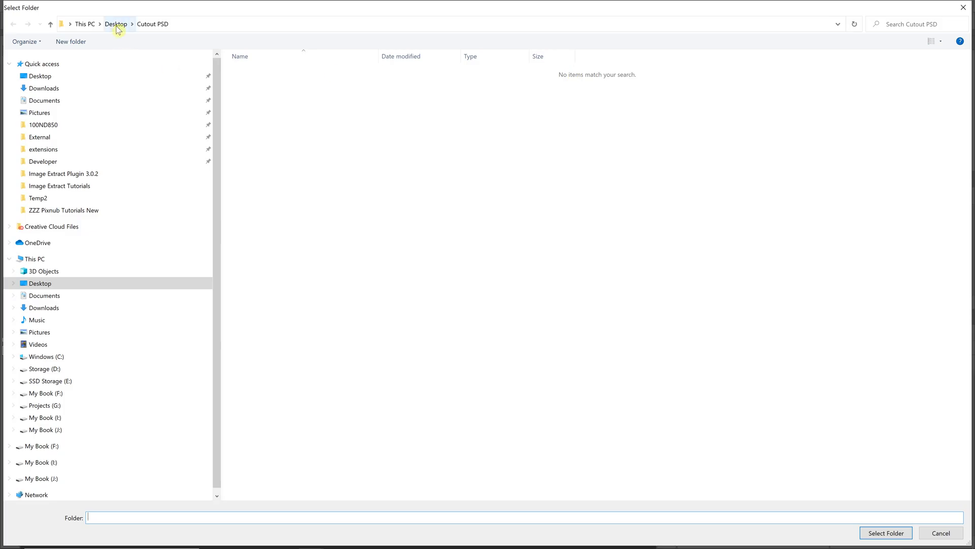
{"action": "left_click", "coordinate": [117, 29]}
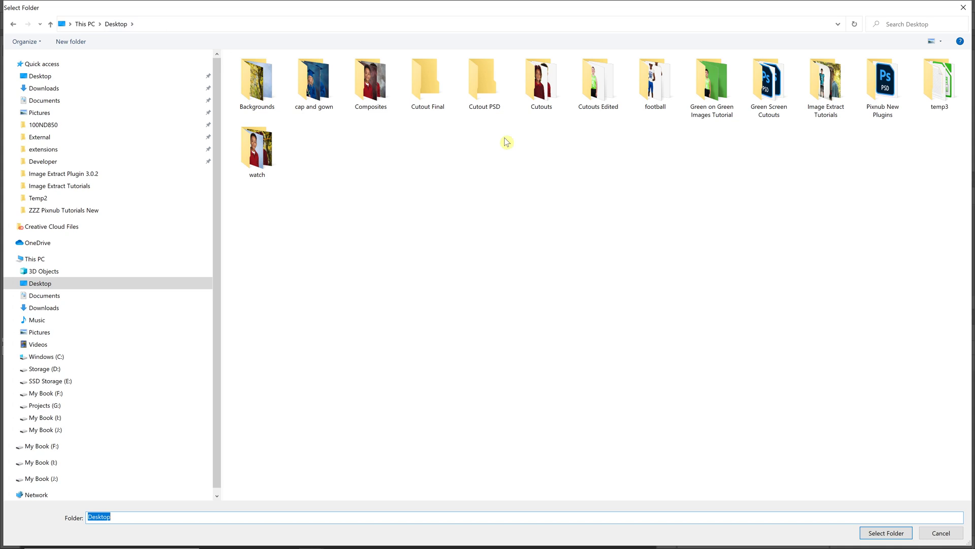
{"action": "double_click", "coordinate": [818, 97]}
{"action": "left_click", "coordinate": [274, 92]}
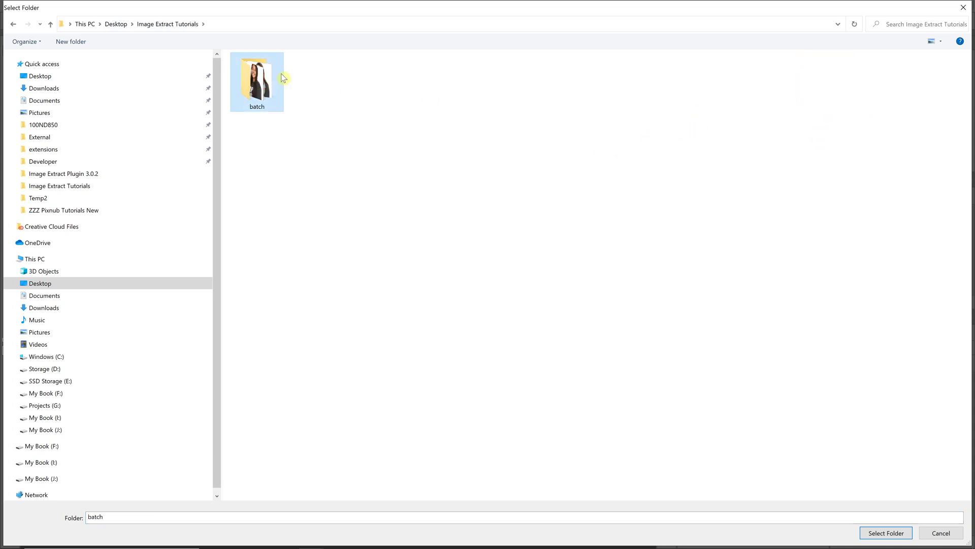
{"action": "left_click", "coordinate": [893, 533]}
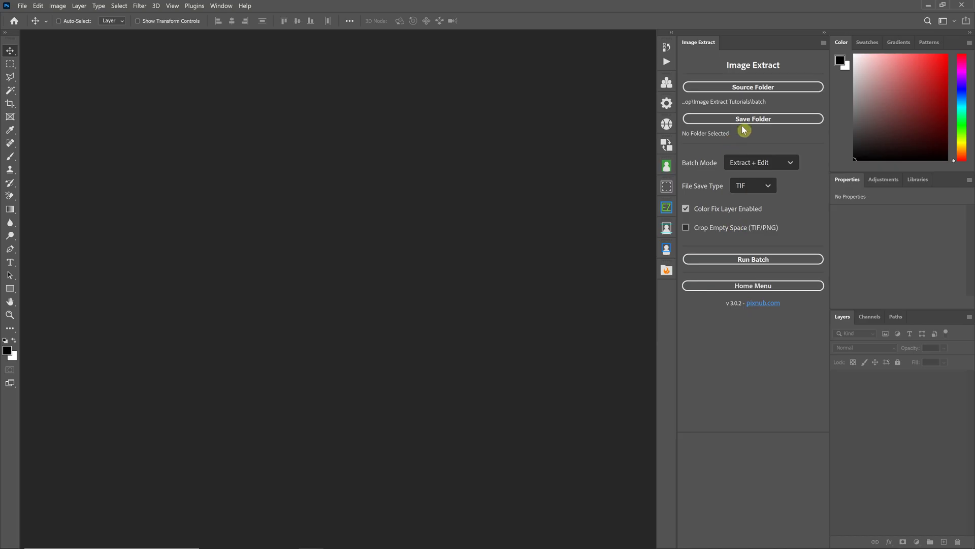
Step: Set the save folder to the Desktop's Cutout Final folder
{"action": "left_click", "coordinate": [747, 121]}
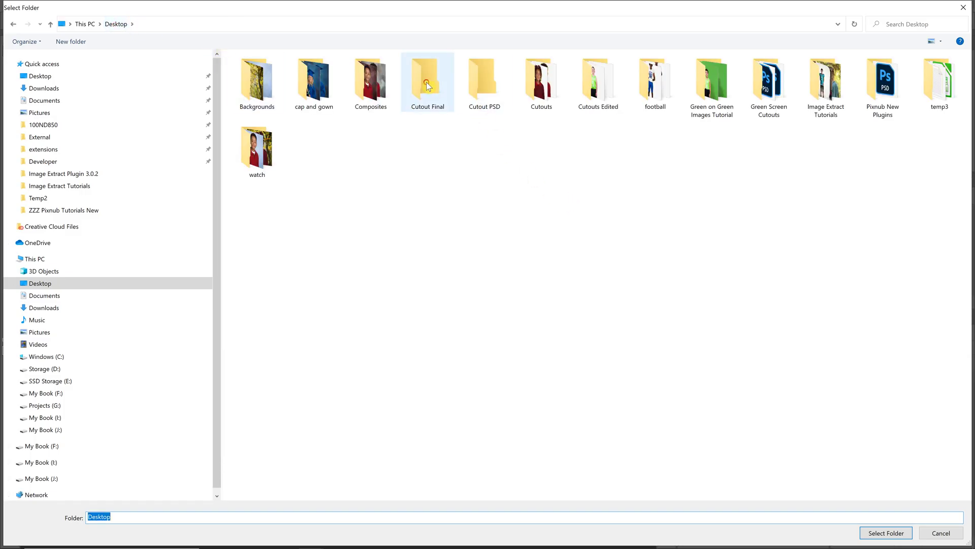
{"action": "left_click", "coordinate": [430, 85]}
{"action": "left_click", "coordinate": [887, 533]}
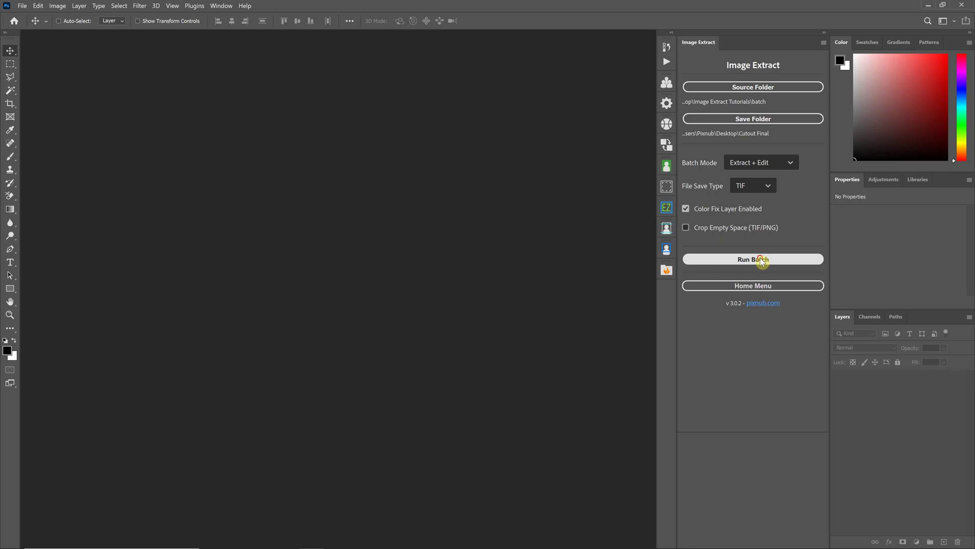
Step: Run the batch so ATR_5154.jpg (1 of 3) appears on blue, then pick the Background Eraser
{"action": "left_click", "coordinate": [738, 261]}
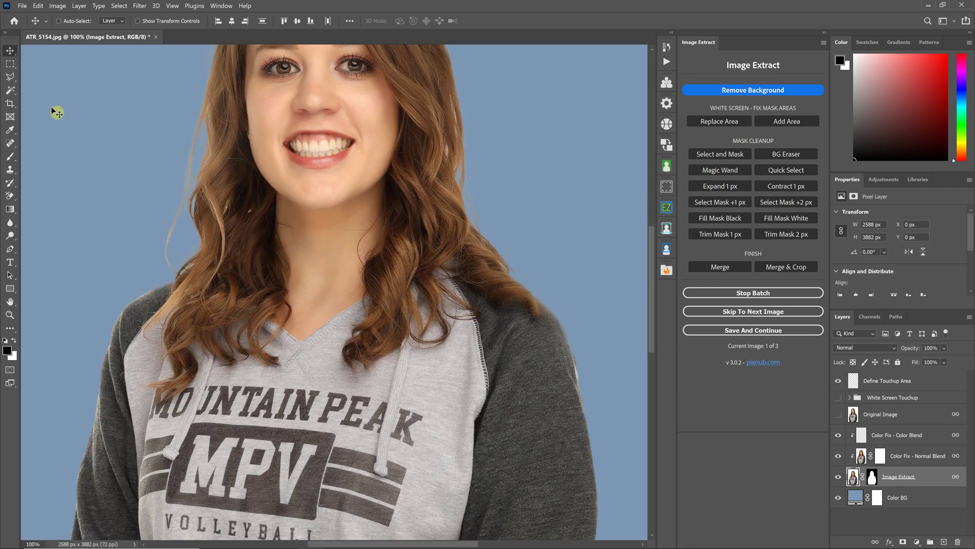
{"action": "scroll", "coordinate": [643, 206], "scroll_direction": "up", "scroll_amount": 3}
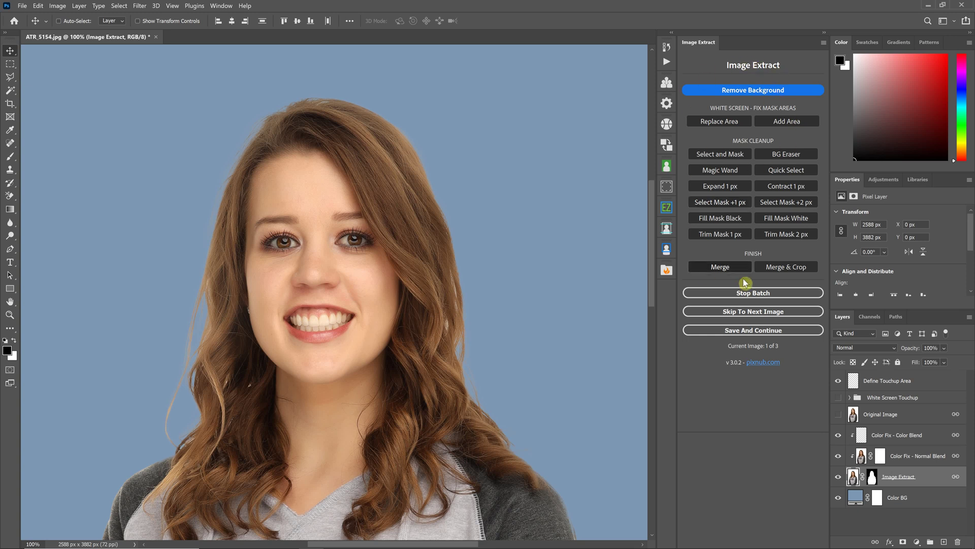
{"action": "left_click", "coordinate": [786, 154]}
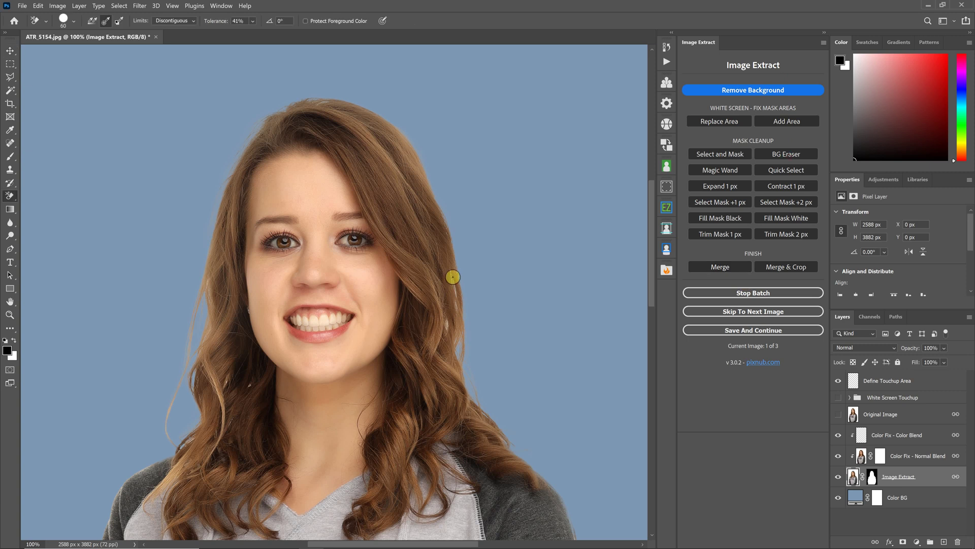
Step: Save the first two portraits, then erase the white fringe beside the neck on ATR_5245.jpg
{"action": "left_click", "coordinate": [753, 332]}
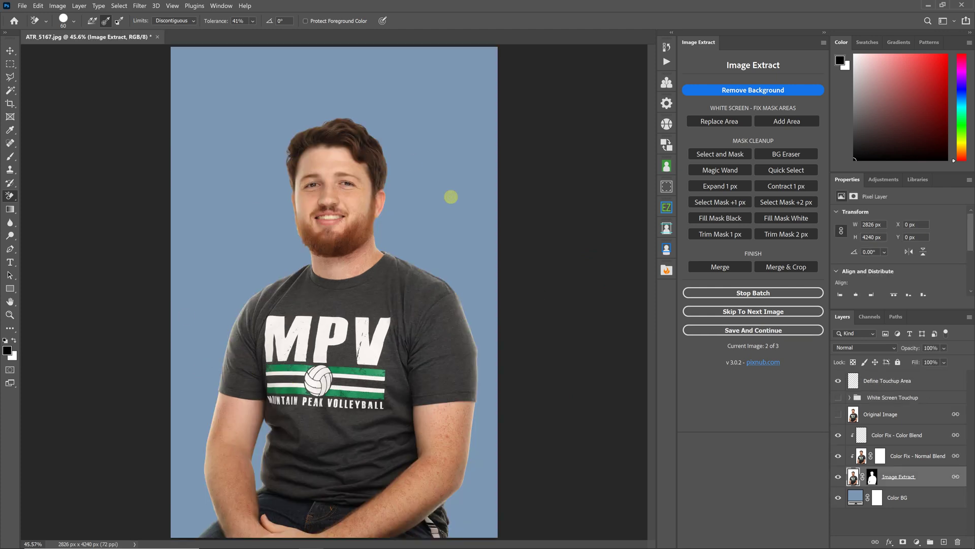
{"action": "left_click", "coordinate": [750, 330]}
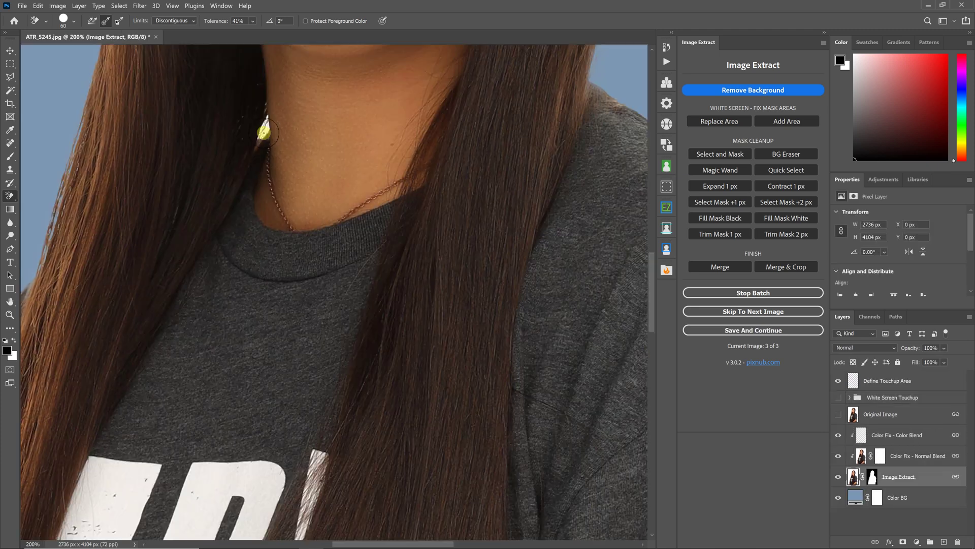
{"action": "left_click_drag", "start_coordinate": [263, 133], "coordinate": [258, 142]}
{"action": "key", "text": "ctrl+minus"}
{"action": "key", "text": "ctrl+minus"}
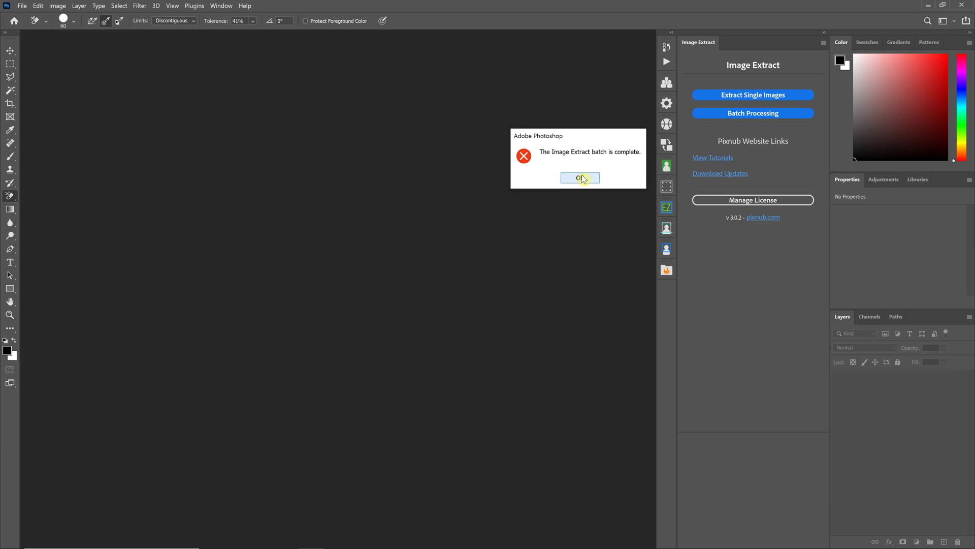
Step: Dismiss the completion notice and set Batch Mode to Extract Auto with PSD save type
{"action": "left_click", "coordinate": [582, 178]}
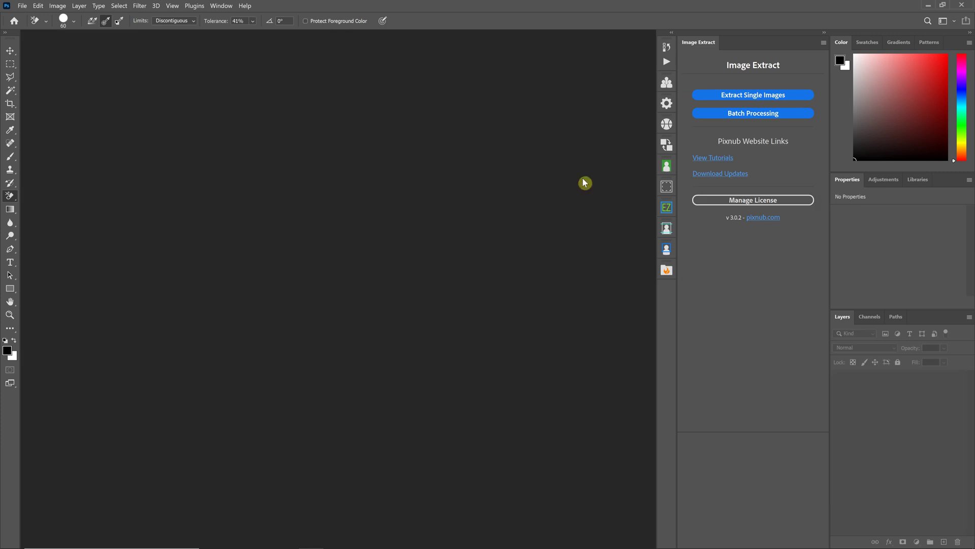
{"action": "left_click", "coordinate": [790, 114]}
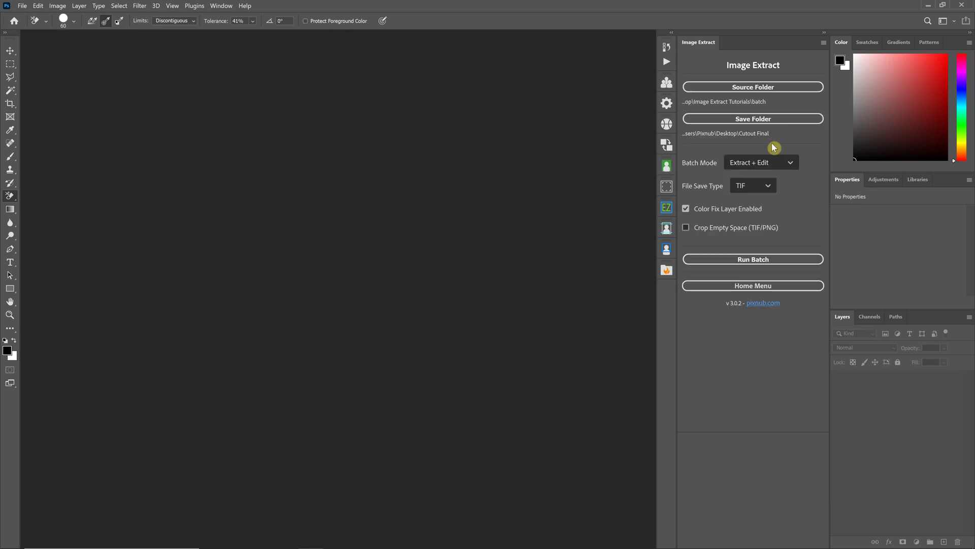
{"action": "left_click", "coordinate": [771, 164]}
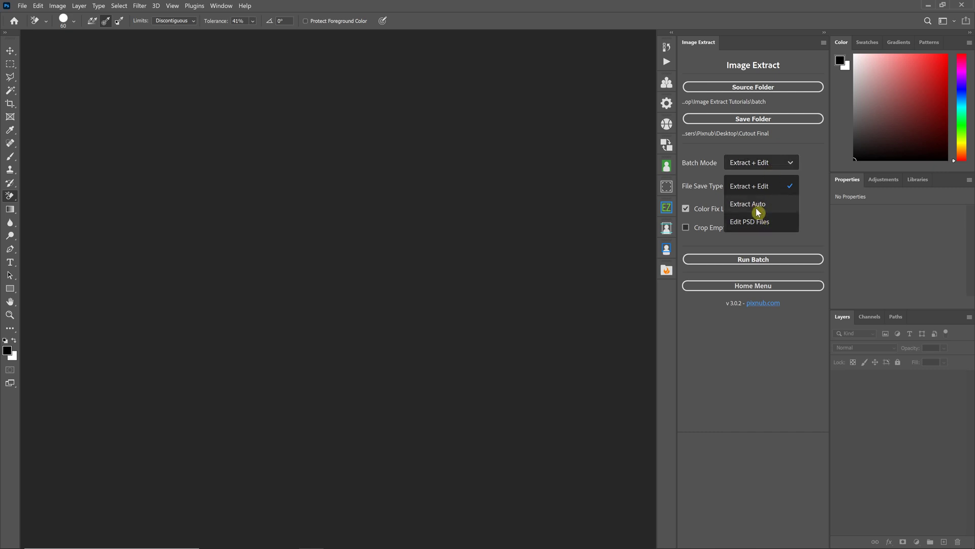
{"action": "left_click", "coordinate": [755, 207]}
{"action": "left_click", "coordinate": [766, 186]}
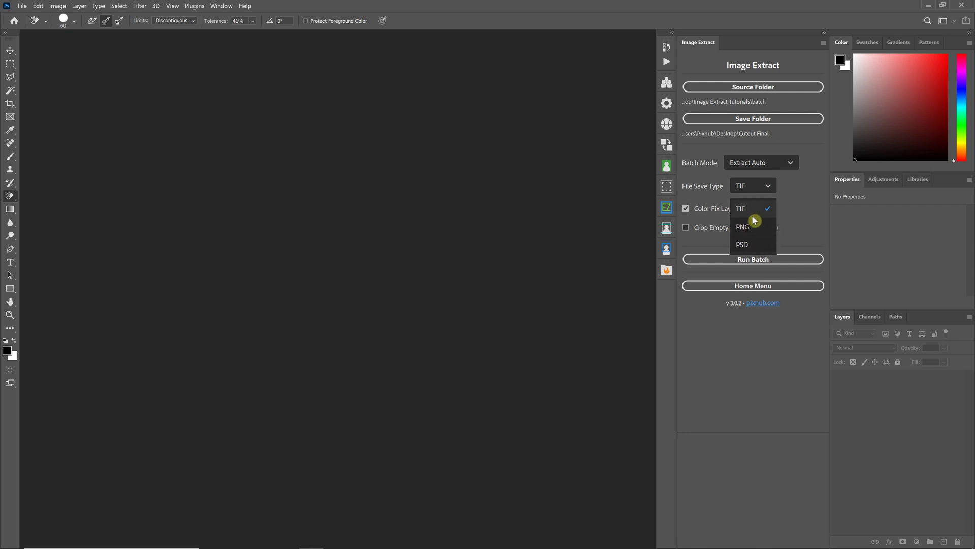
{"action": "left_click", "coordinate": [744, 246]}
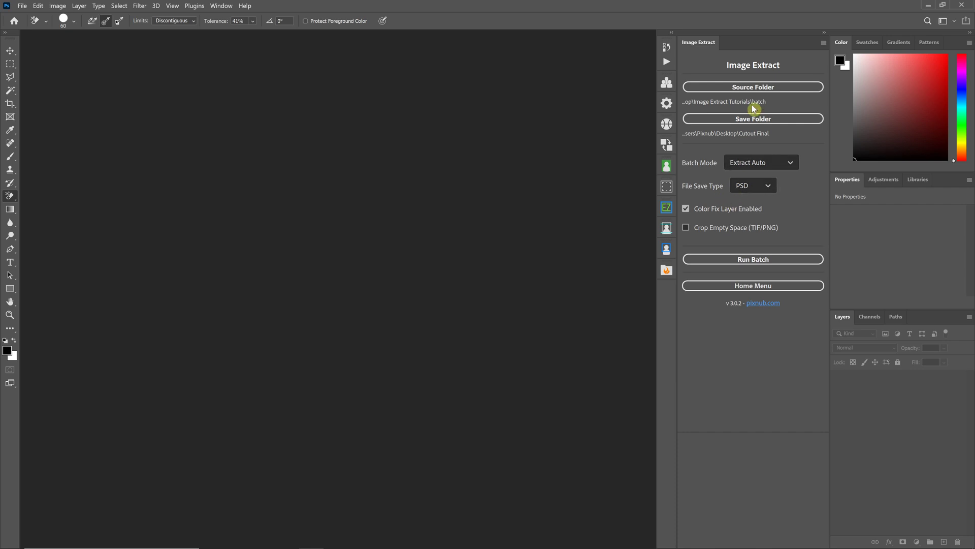
Step: Set the save folder to Desktop\Cutout PSD and run the extraction batch
{"action": "left_click", "coordinate": [757, 122]}
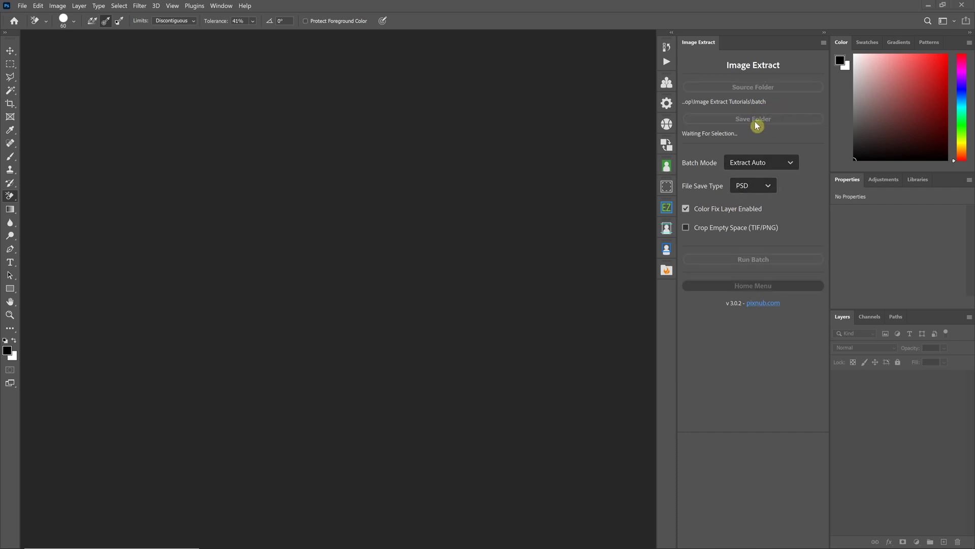
{"action": "left_click", "coordinate": [116, 24]}
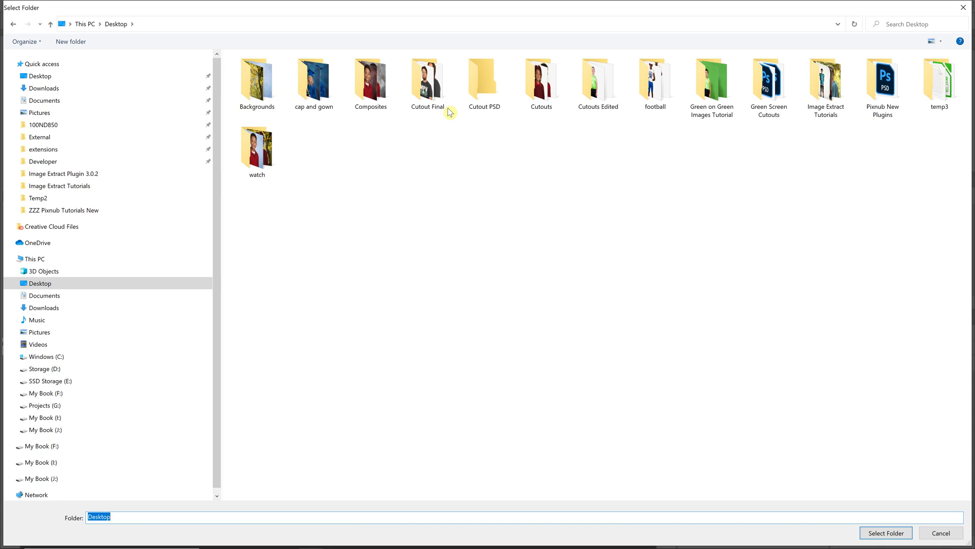
{"action": "left_click", "coordinate": [478, 94]}
{"action": "left_click", "coordinate": [890, 531]}
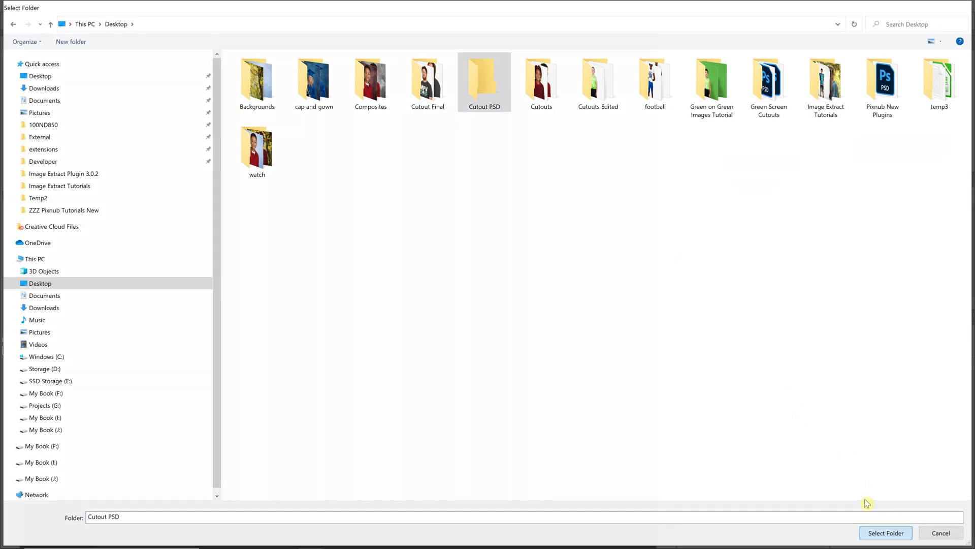
{"action": "left_click", "coordinate": [795, 263]}
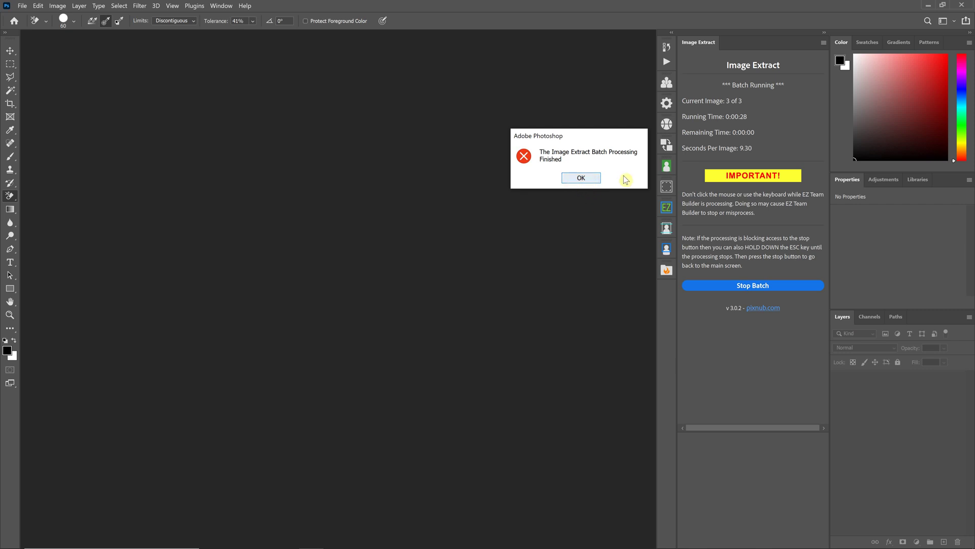
Step: Dismiss the finished notice and set Batch Mode to Edit PSD Files with TIF save type
{"action": "left_click", "coordinate": [588, 183]}
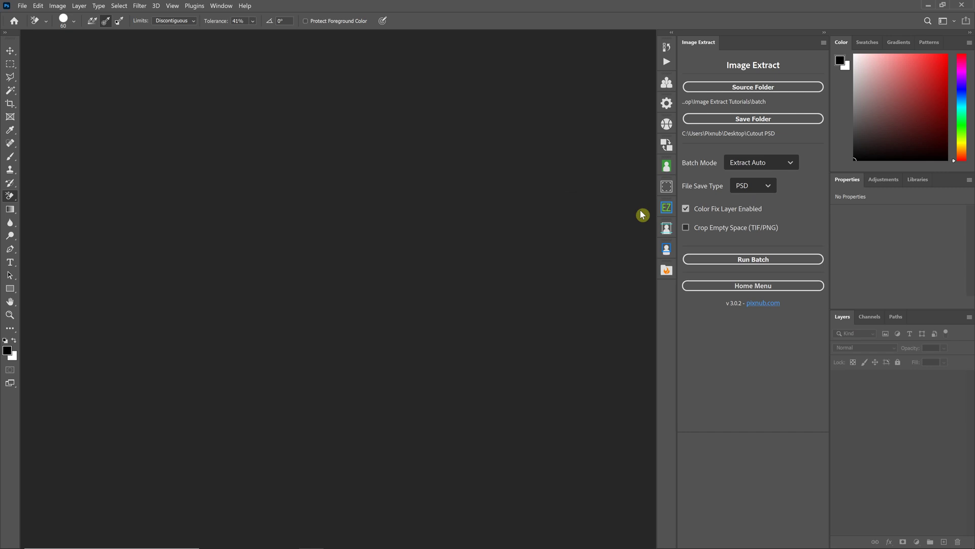
{"action": "left_click", "coordinate": [785, 166]}
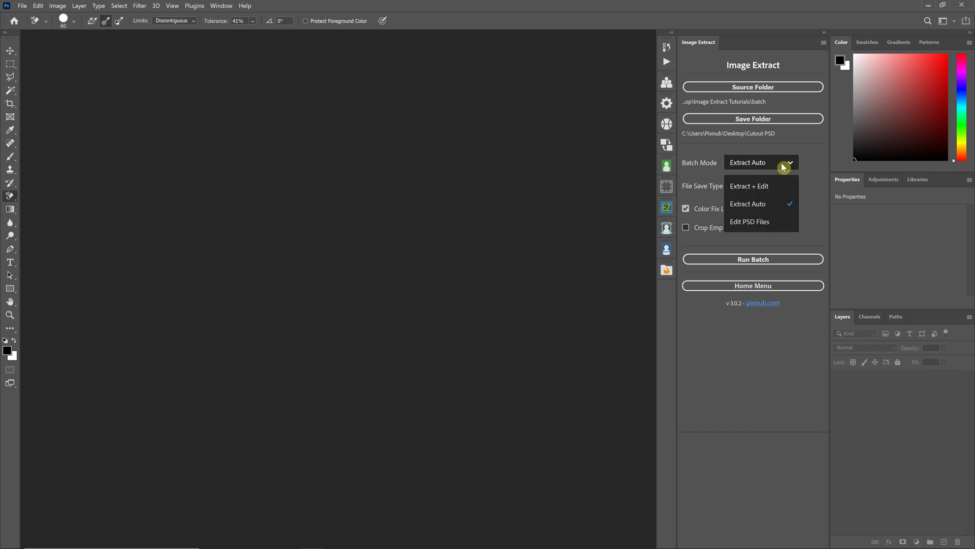
{"action": "left_click", "coordinate": [757, 223]}
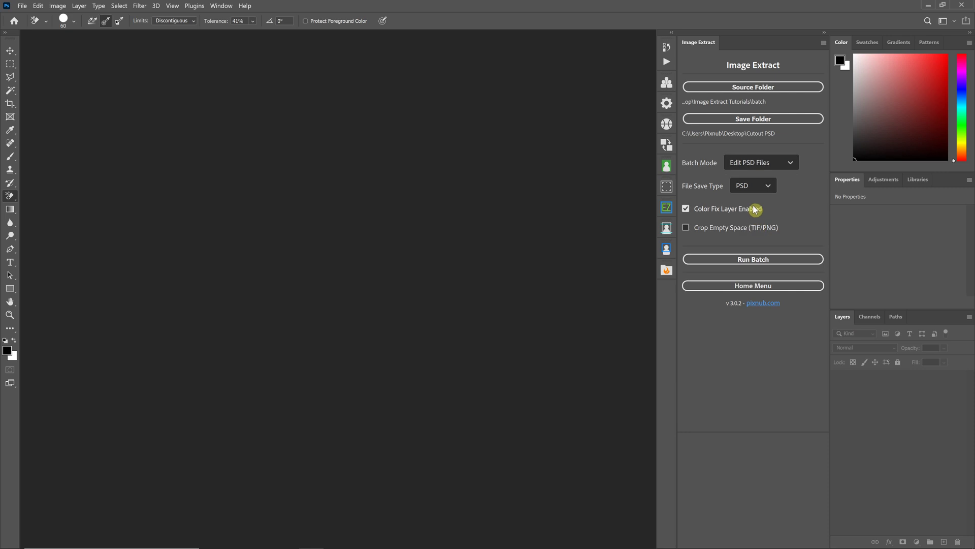
{"action": "left_click", "coordinate": [760, 191]}
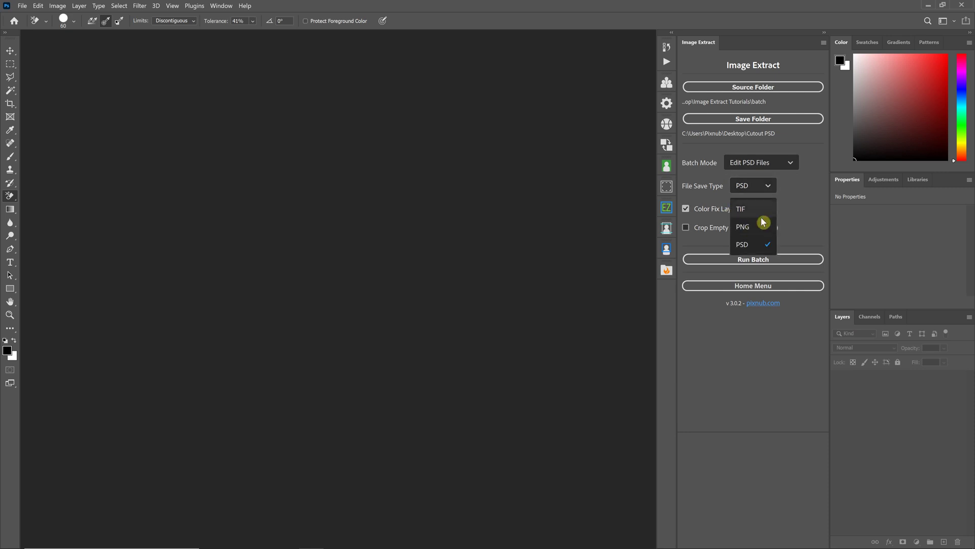
{"action": "left_click", "coordinate": [744, 212]}
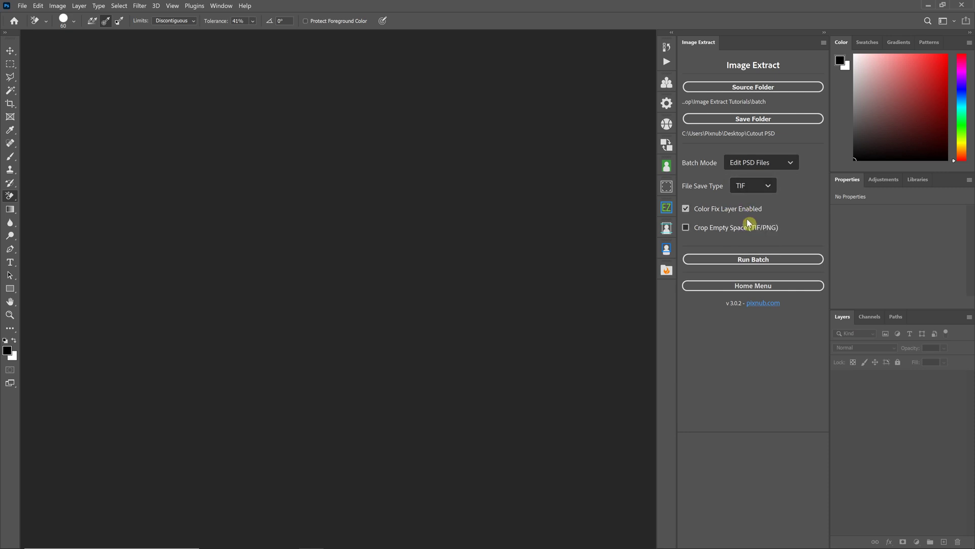
Step: Set the save folder to Desktop\Cutout Final
{"action": "left_click", "coordinate": [773, 120]}
{"action": "left_click", "coordinate": [116, 24]}
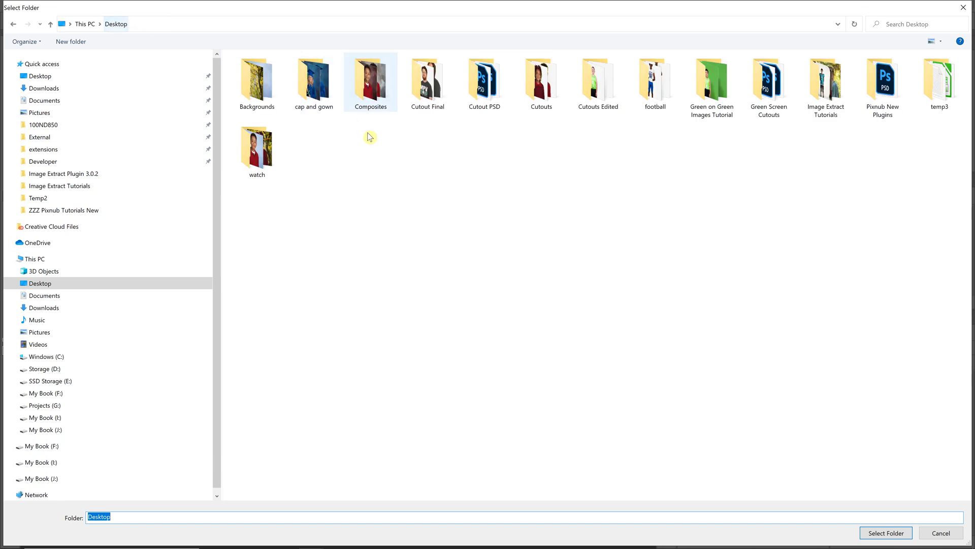
{"action": "left_click", "coordinate": [440, 102]}
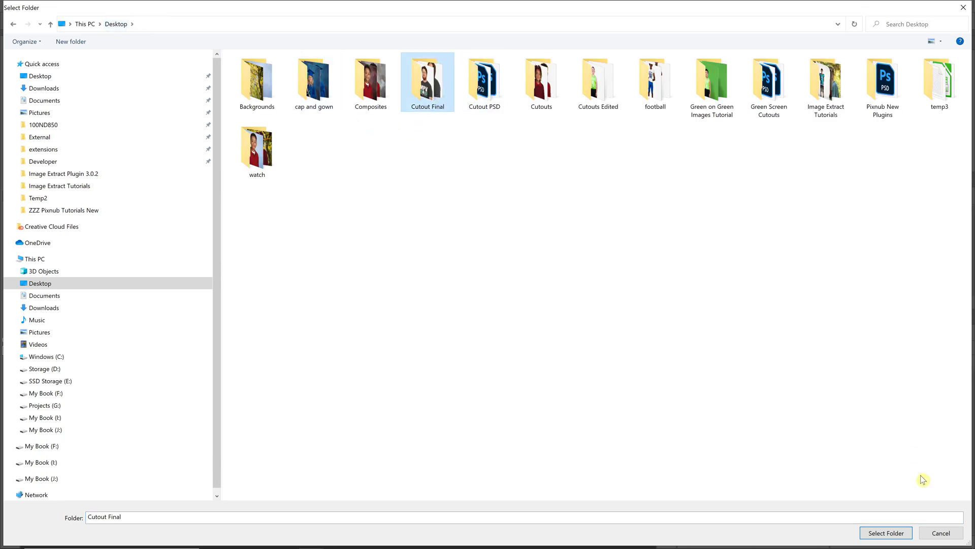
{"action": "left_click", "coordinate": [896, 533]}
Step: Set the source folder to Desktop\Cutout PSD
{"action": "left_click", "coordinate": [722, 88]}
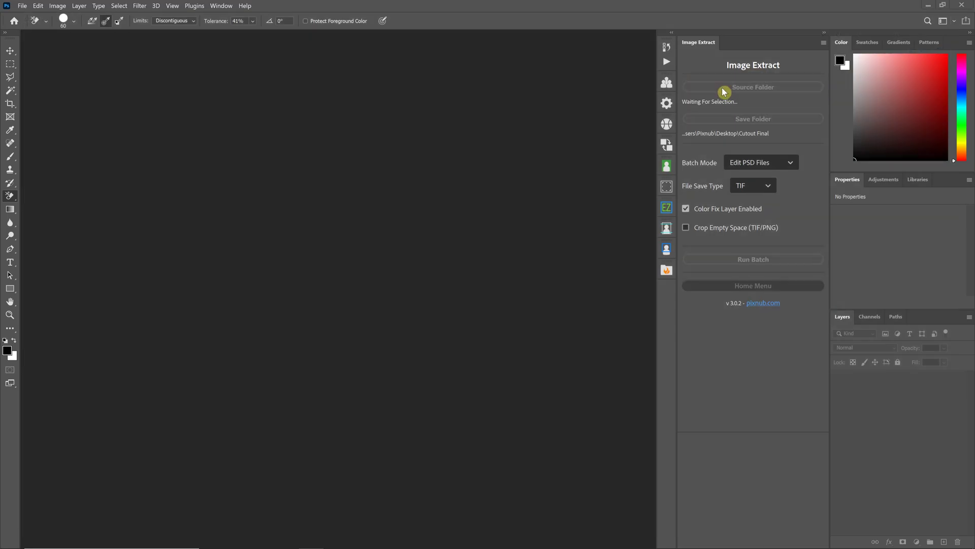
{"action": "left_click", "coordinate": [115, 24]}
{"action": "left_click", "coordinate": [484, 81]}
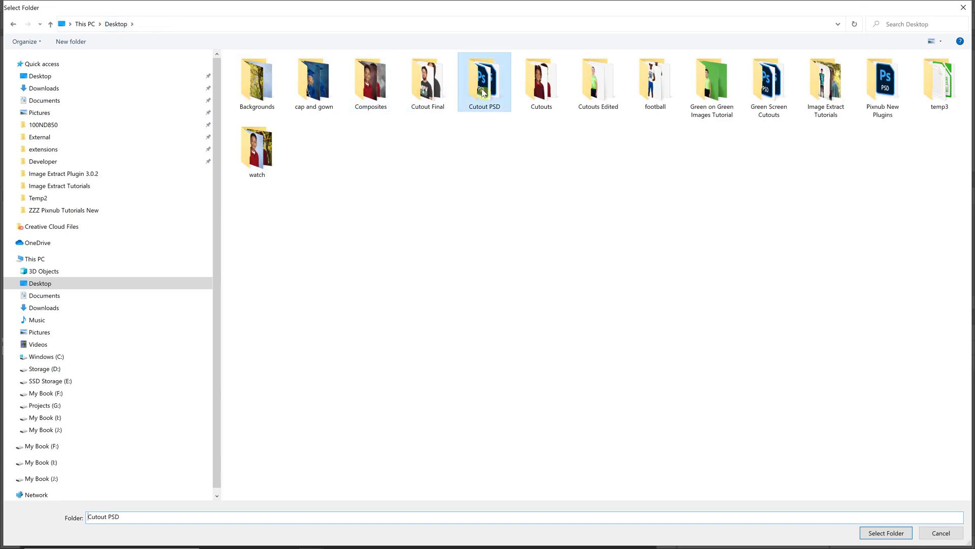
{"action": "left_click", "coordinate": [886, 533]}
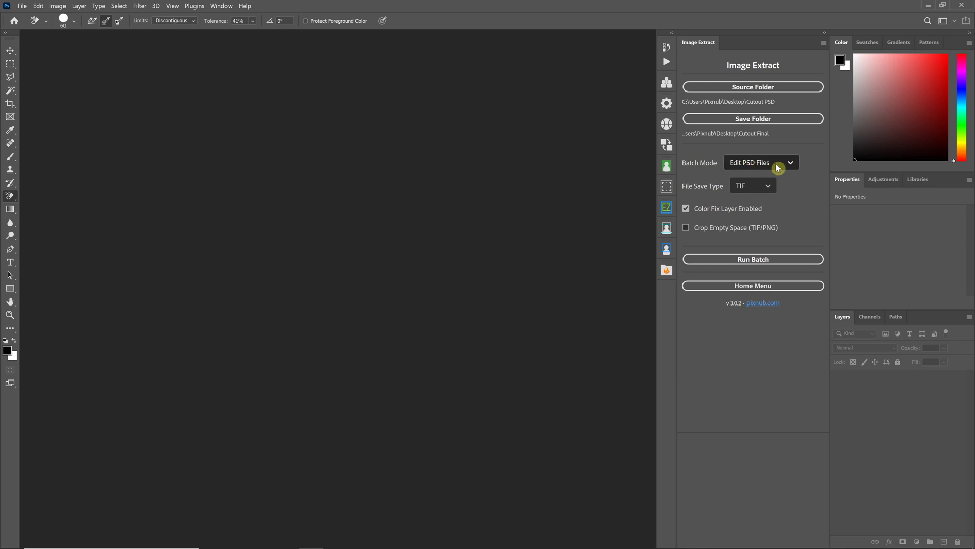
Step: Run the PSD editing batch and save the first portrait
{"action": "left_click", "coordinate": [767, 260]}
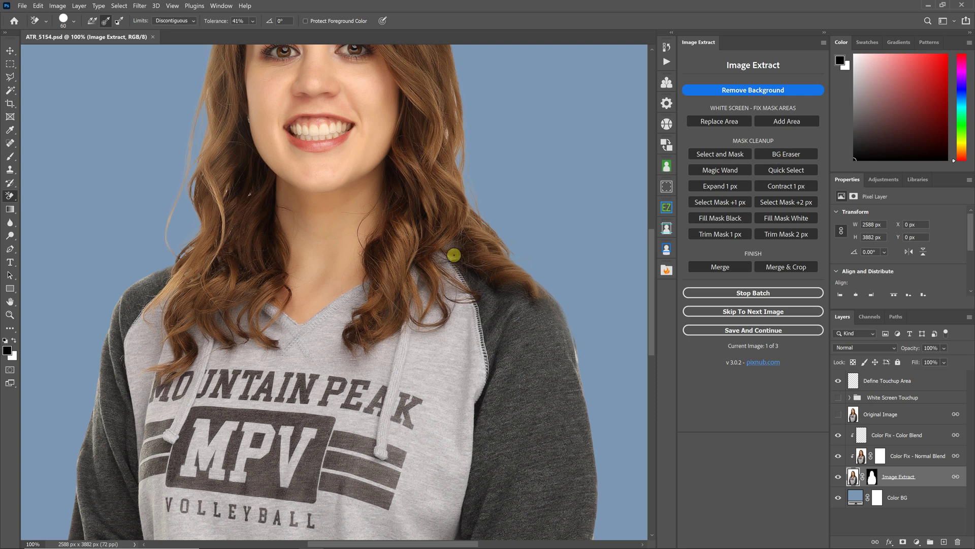
{"action": "scroll", "coordinate": [453, 305], "scroll_direction": "up", "scroll_amount": 3}
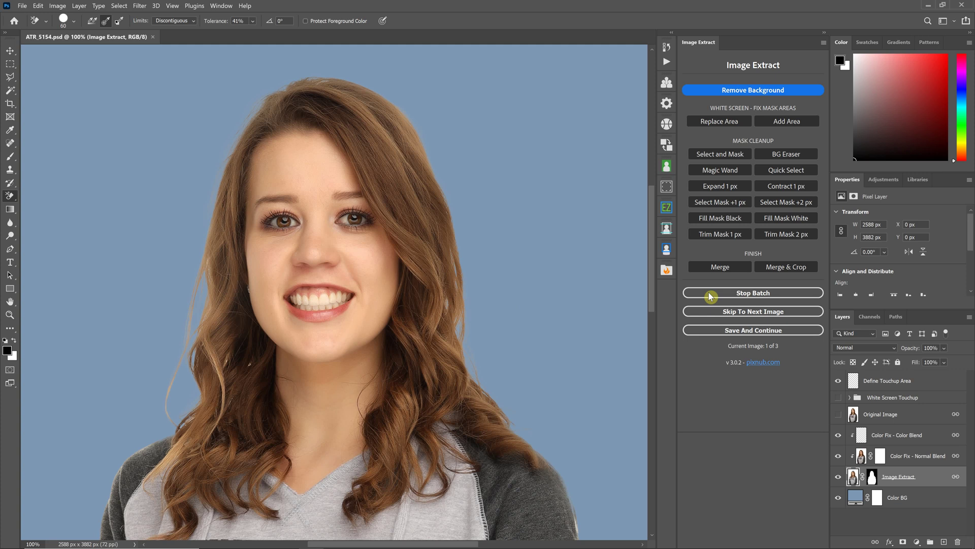
{"action": "left_click", "coordinate": [757, 334]}
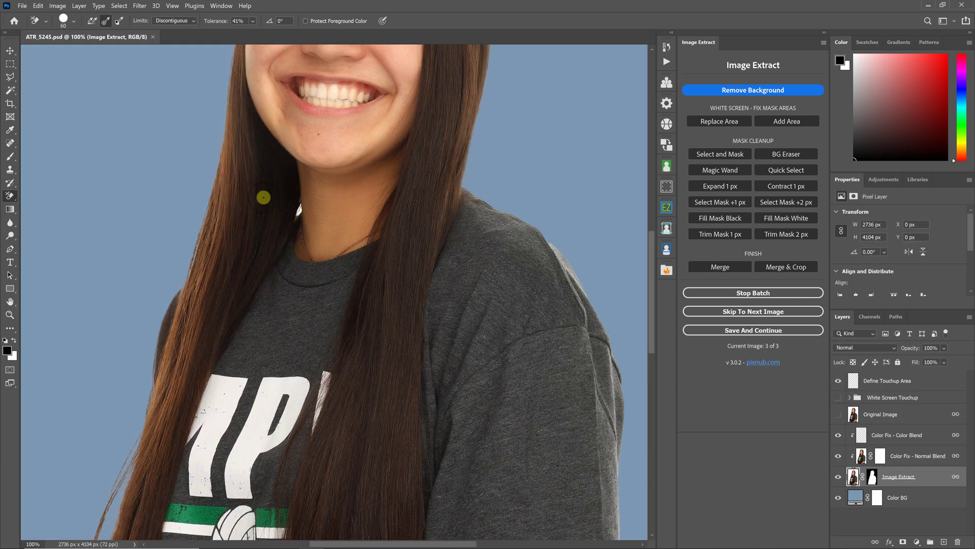
Step: Zoom in on the hair near the neck to check edges, then save the last portrait
{"action": "left_click", "coordinate": [264, 184]}
{"action": "key", "text": "ctrl+plus"}
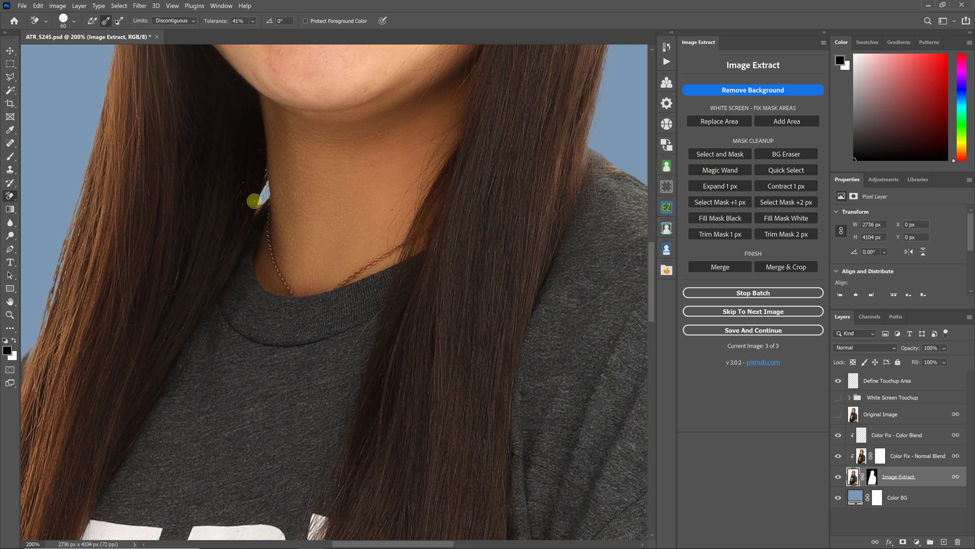
{"action": "left_click", "coordinate": [764, 332]}
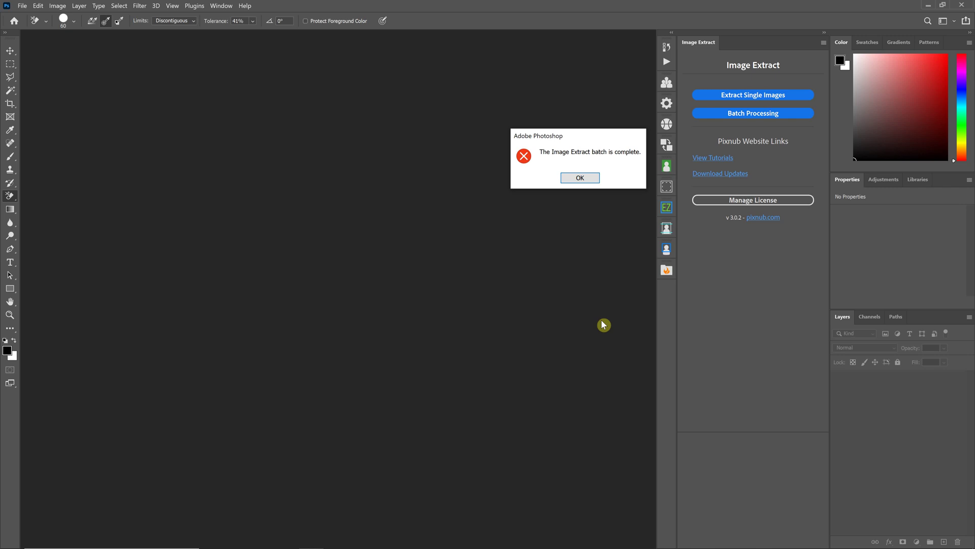
Step: Close the 'Image Extract batch is complete' dialog with OK
{"action": "left_click", "coordinate": [581, 179]}
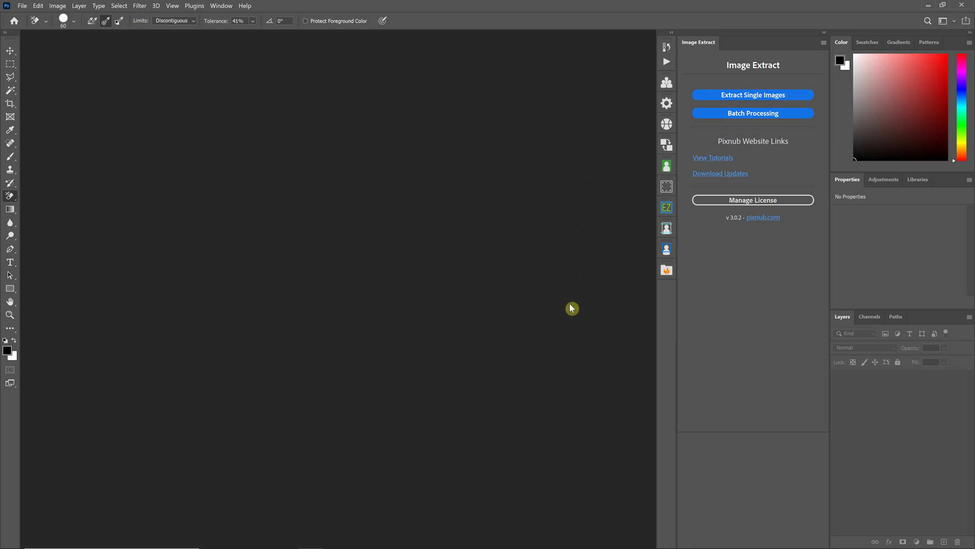